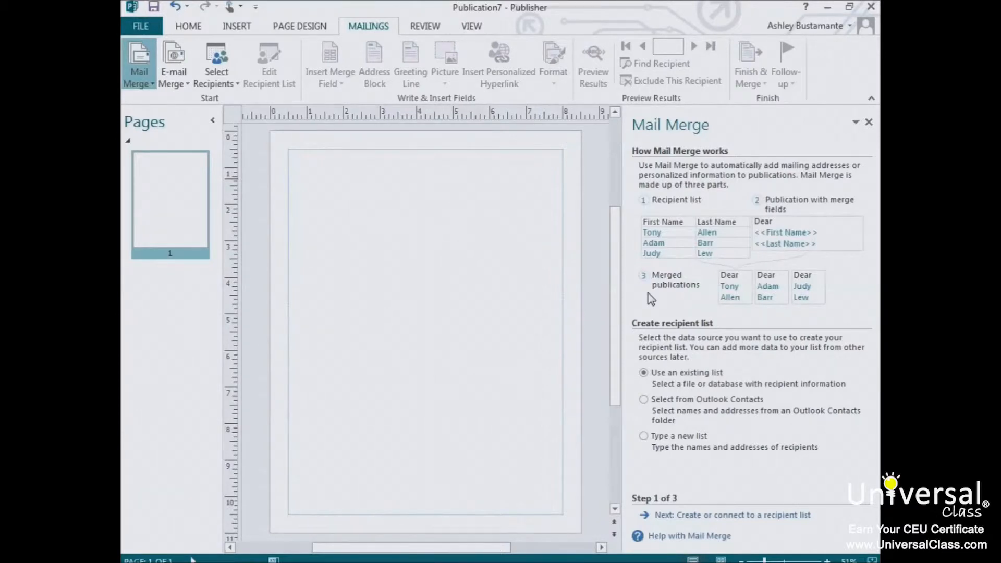
Step: Look through the data source files offered for using an existing recipient list, then leave without choosing one
click(723, 377)
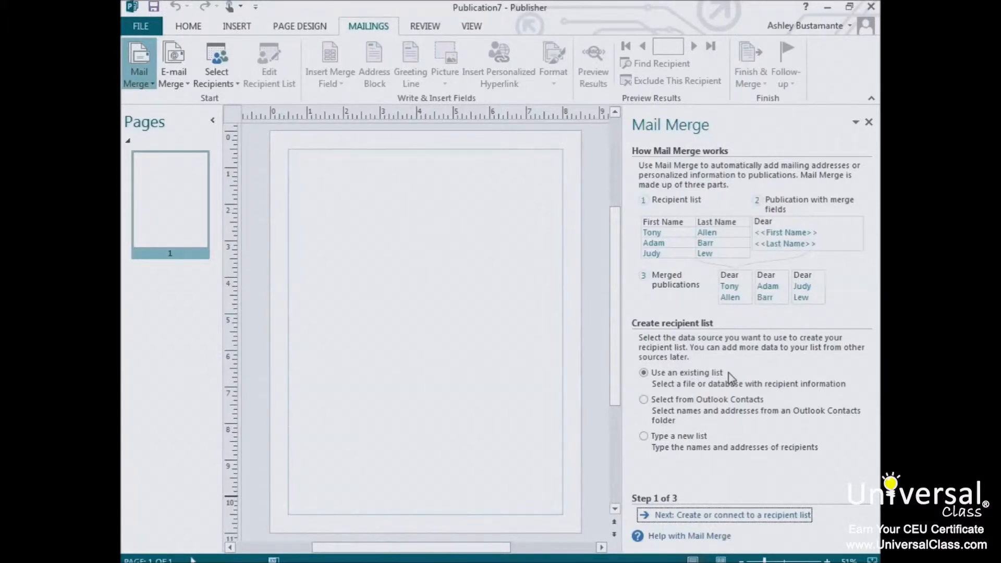
click(726, 373)
click(644, 400)
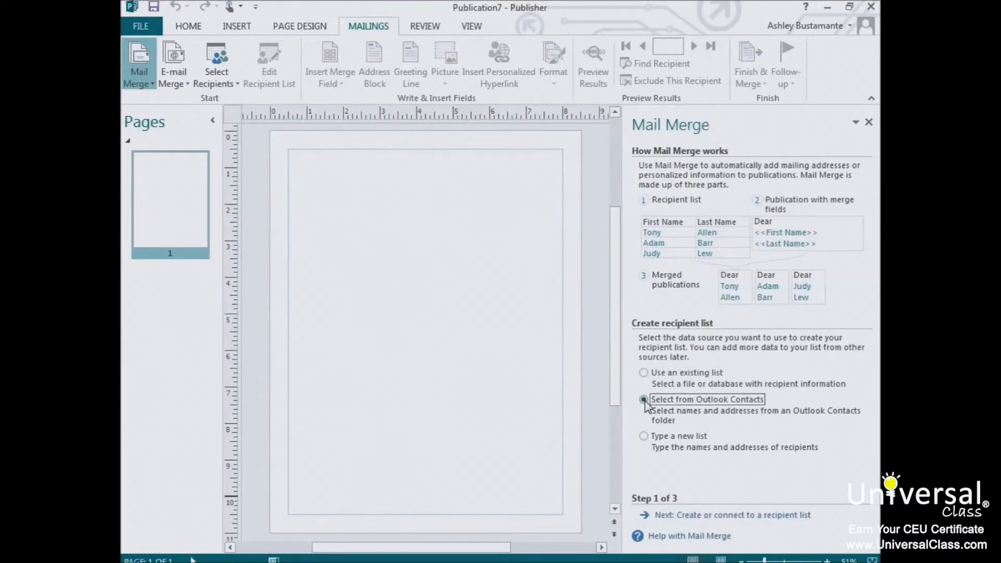
click(644, 436)
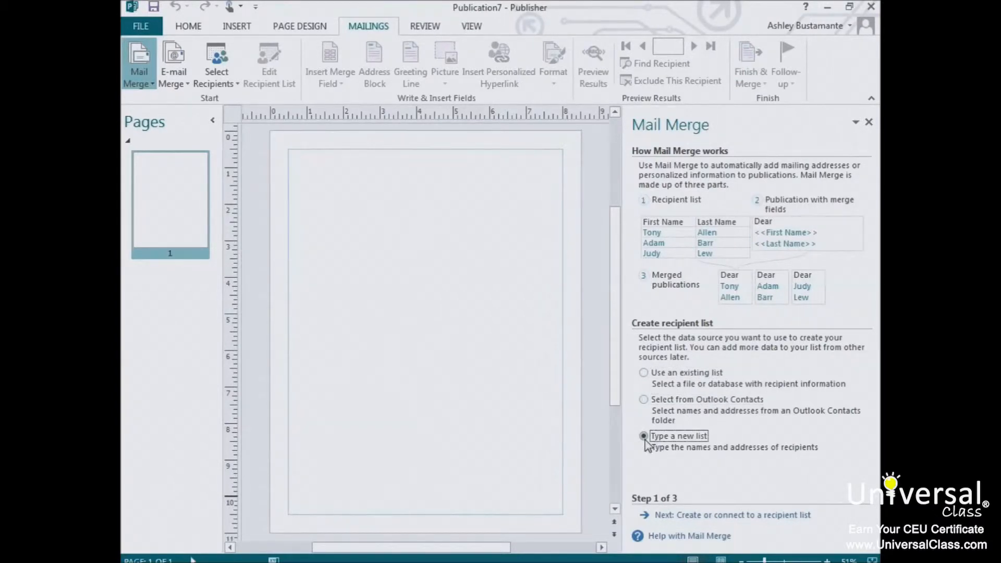
click(643, 373)
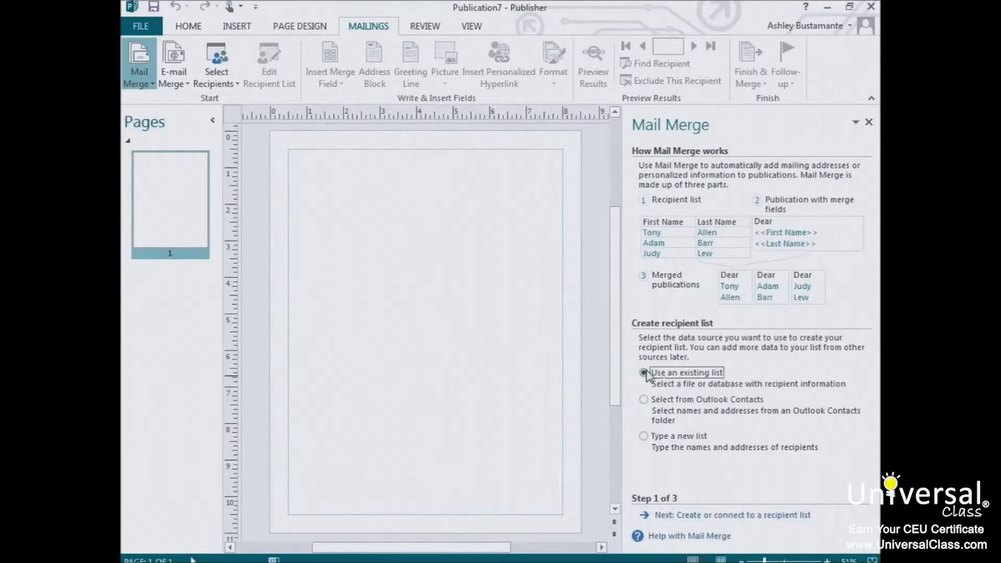
click(685, 515)
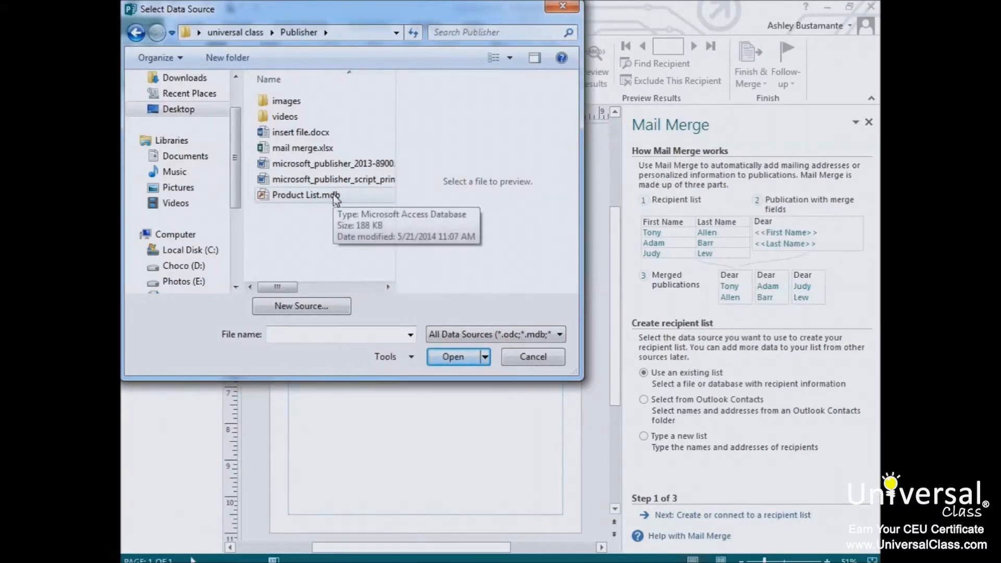
key(Escape)
Step: Try importing the Outlook Contacts folder as the mail merge recipient list
click(652, 398)
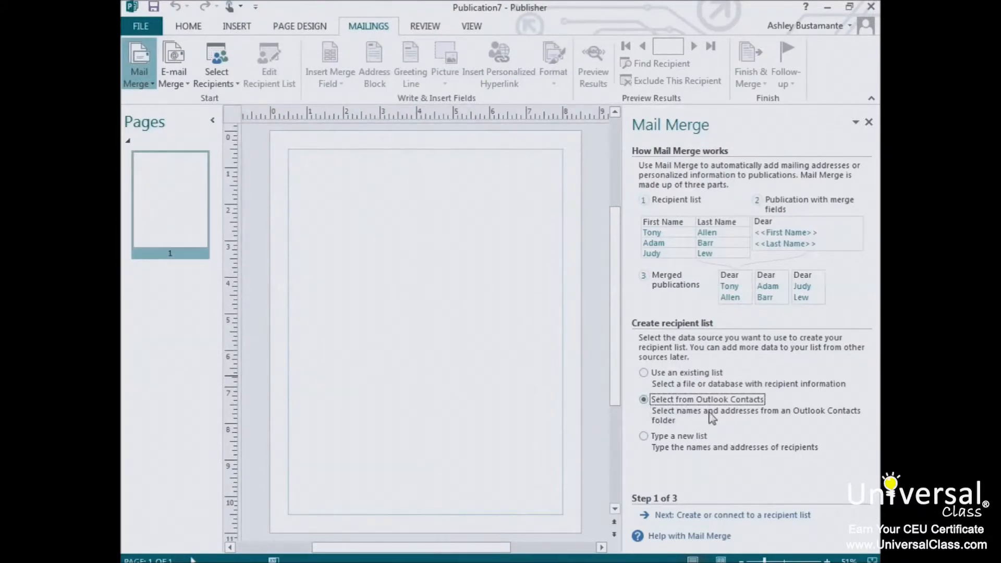
click(719, 515)
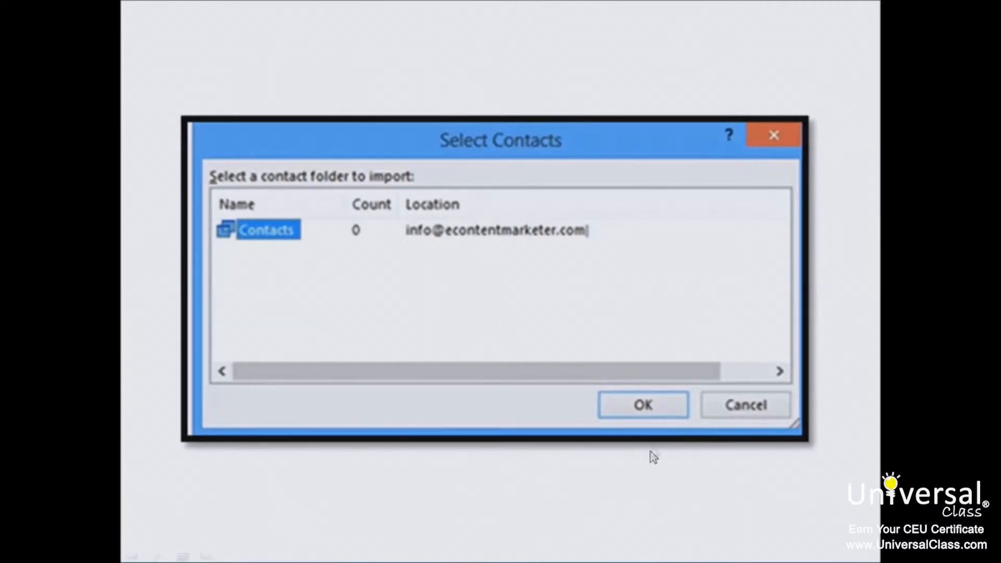
click(646, 411)
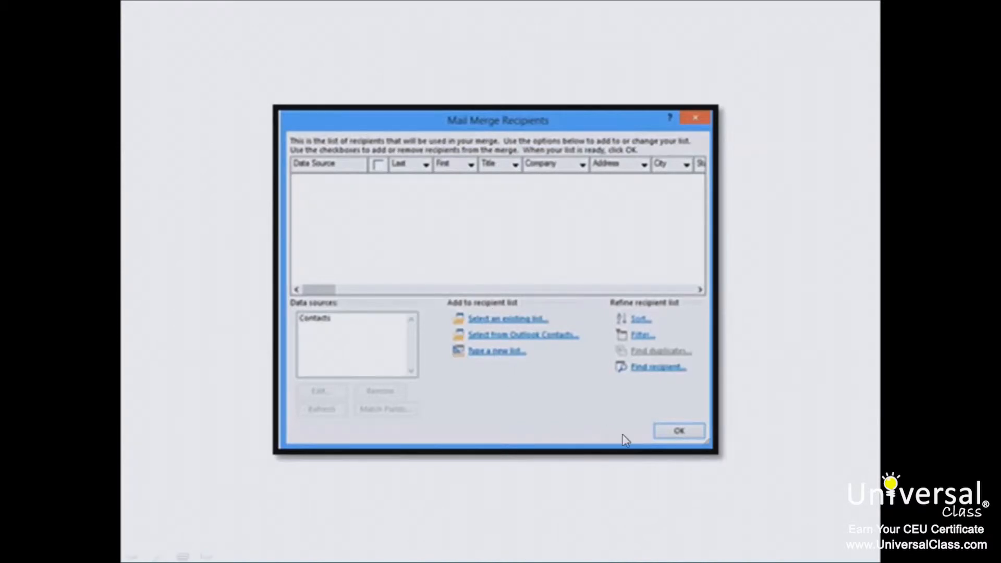
click(679, 431)
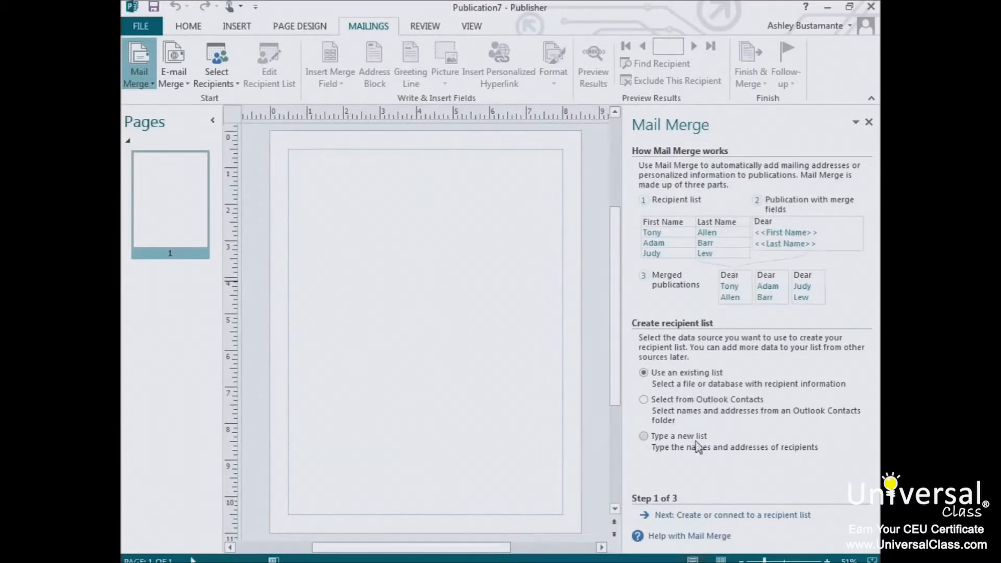
Step: Type a new address list with two recipients' titles, names, company and address, and save it as "mail merge list"
click(661, 438)
click(678, 514)
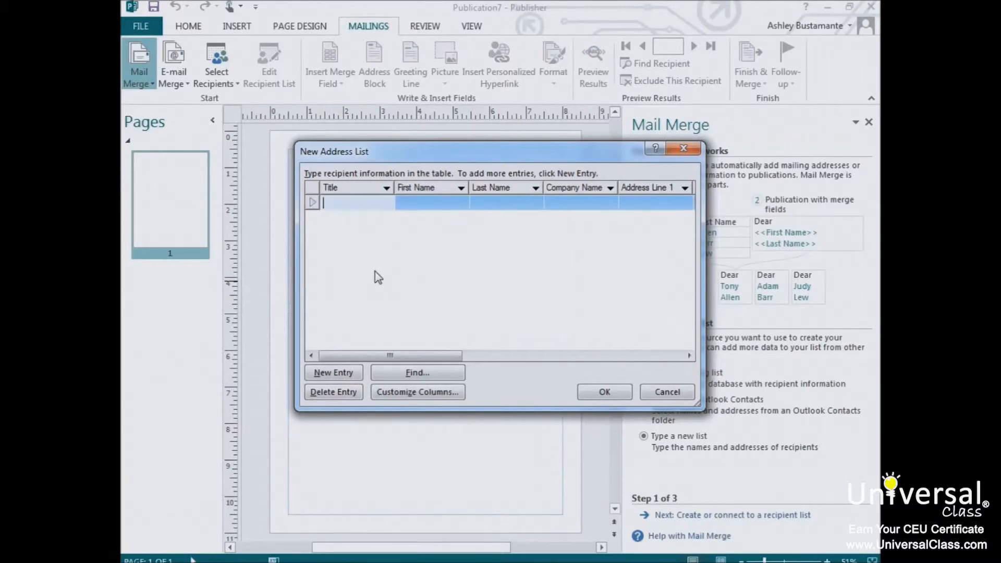
click(326, 373)
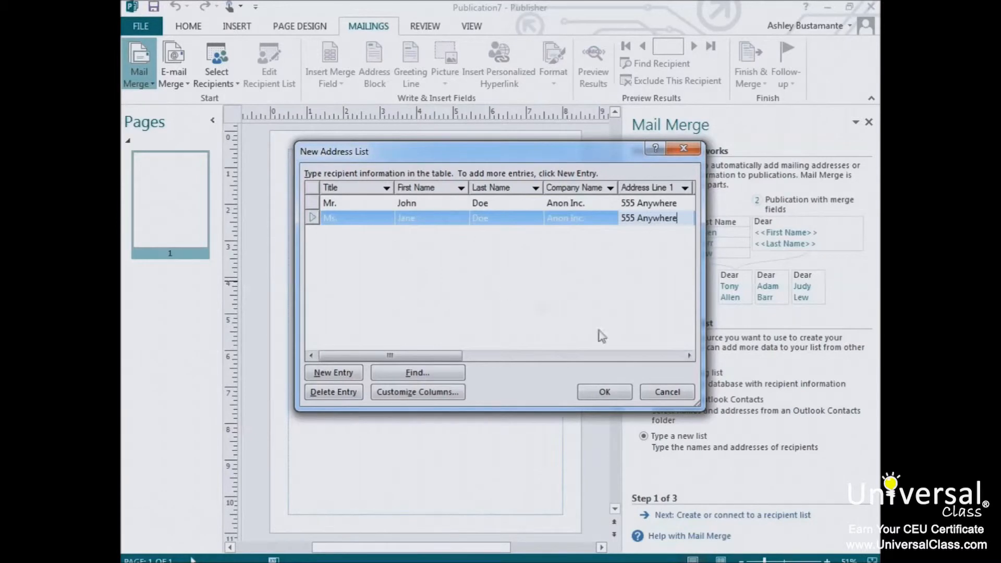
click(604, 391)
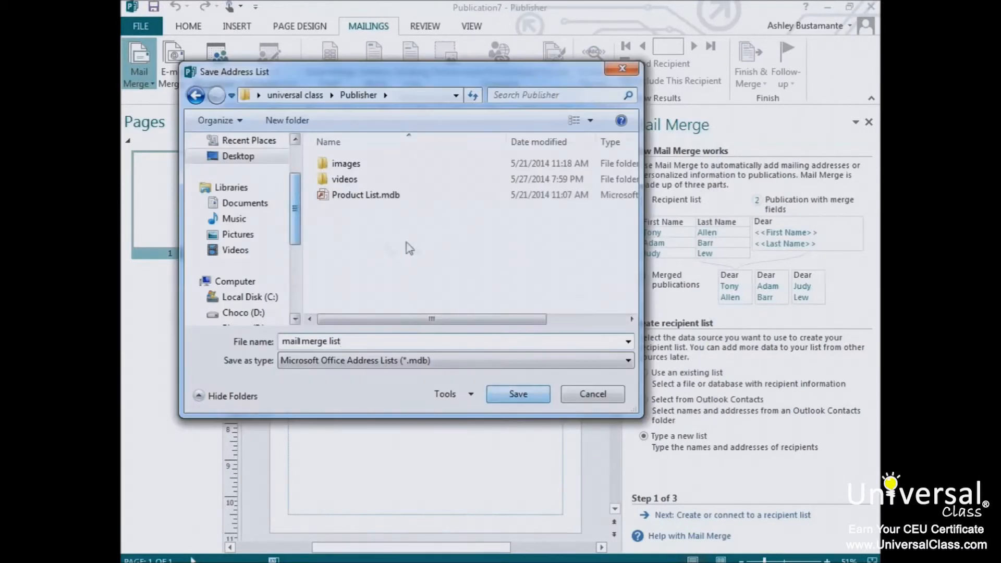
click(531, 401)
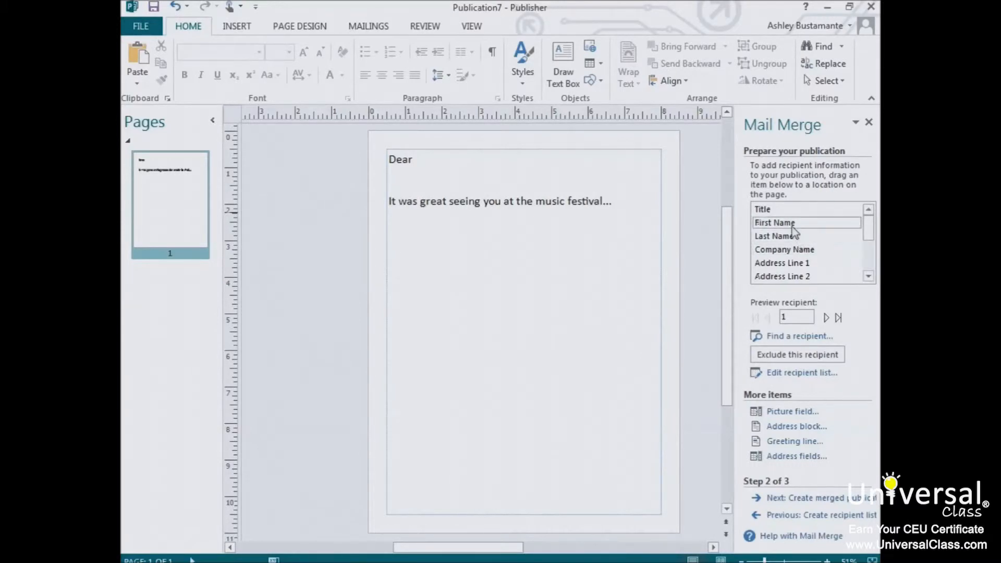
Step: Place the First Name merge field after "Dear" and enlarge it to font size 24
drag(793, 230, 422, 163)
double_click(410, 162)
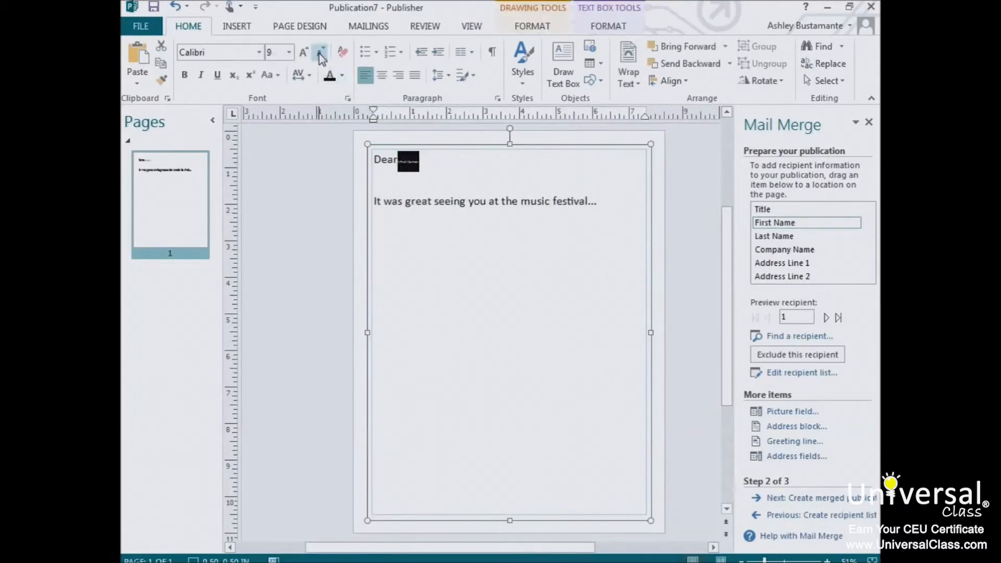
click(464, 158)
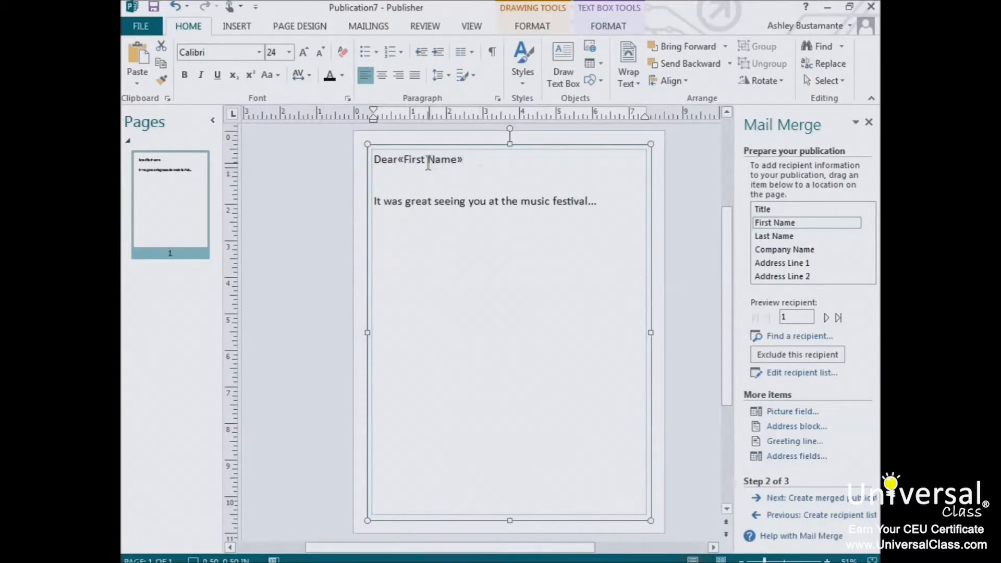
click(455, 162)
click(479, 170)
Step: Insert a greeting line after the music festival sentence, using the "Dear", "Mr. Randall" and comma format
click(614, 209)
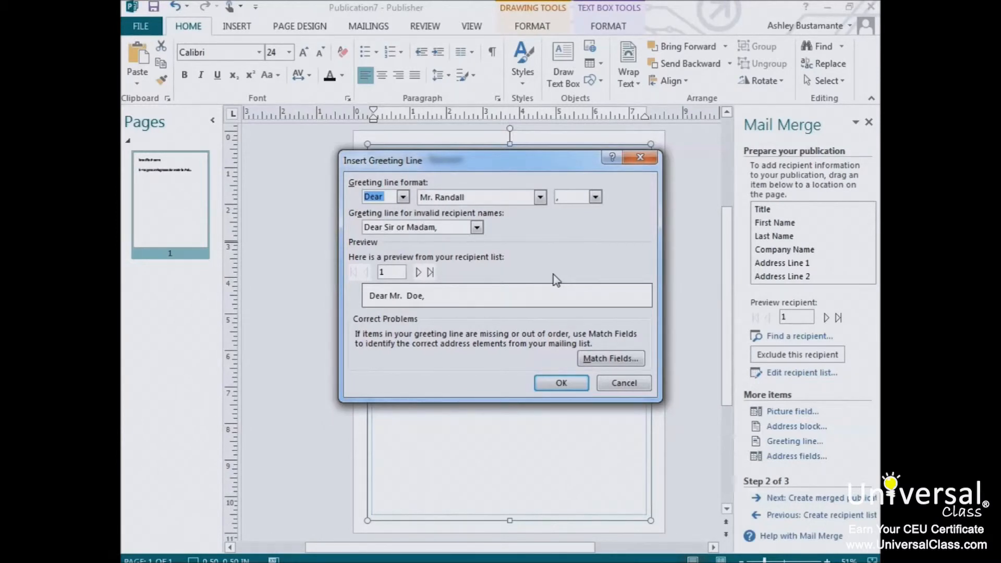
click(382, 272)
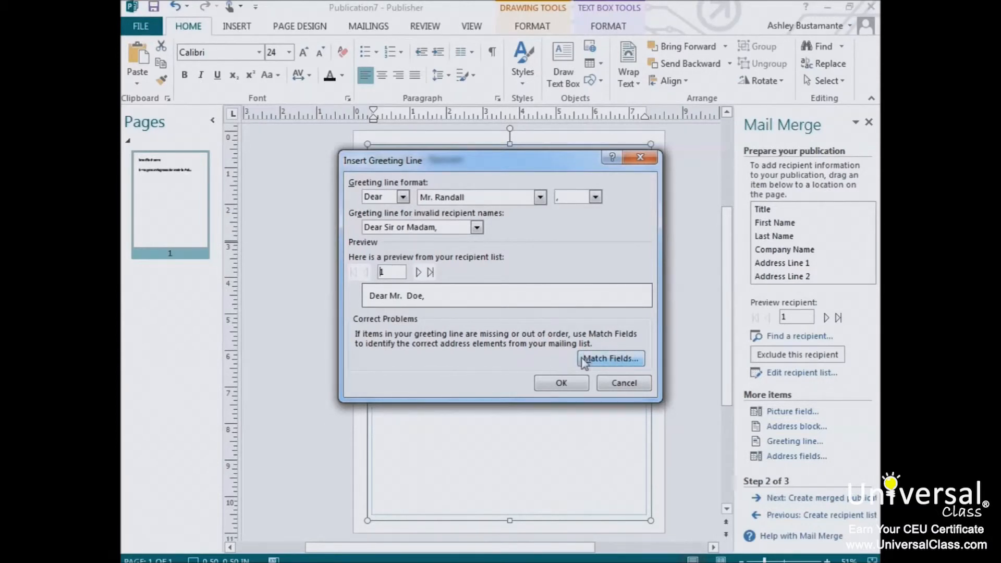
click(560, 383)
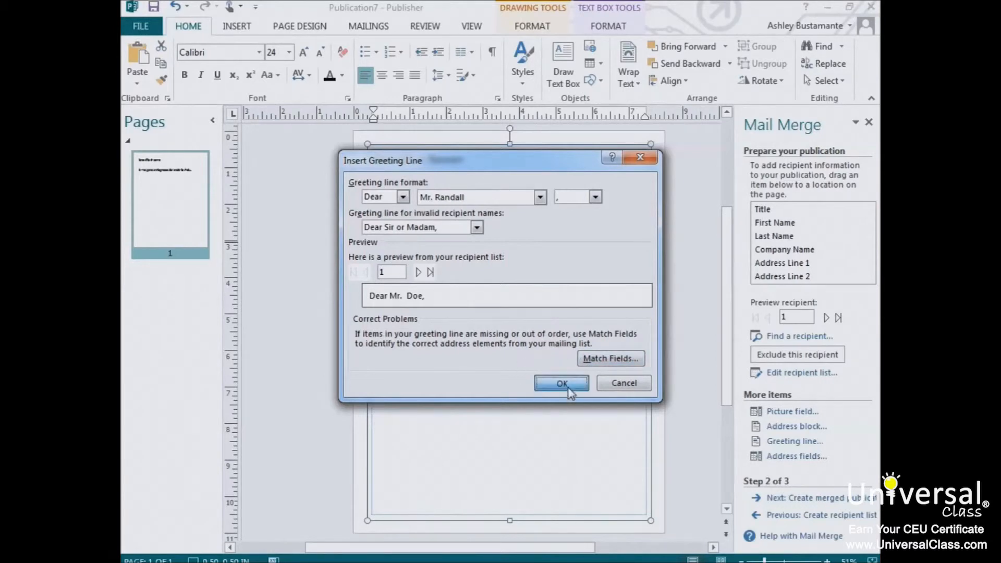
Step: Proceed to creating the merged publication and open its print preview
click(815, 500)
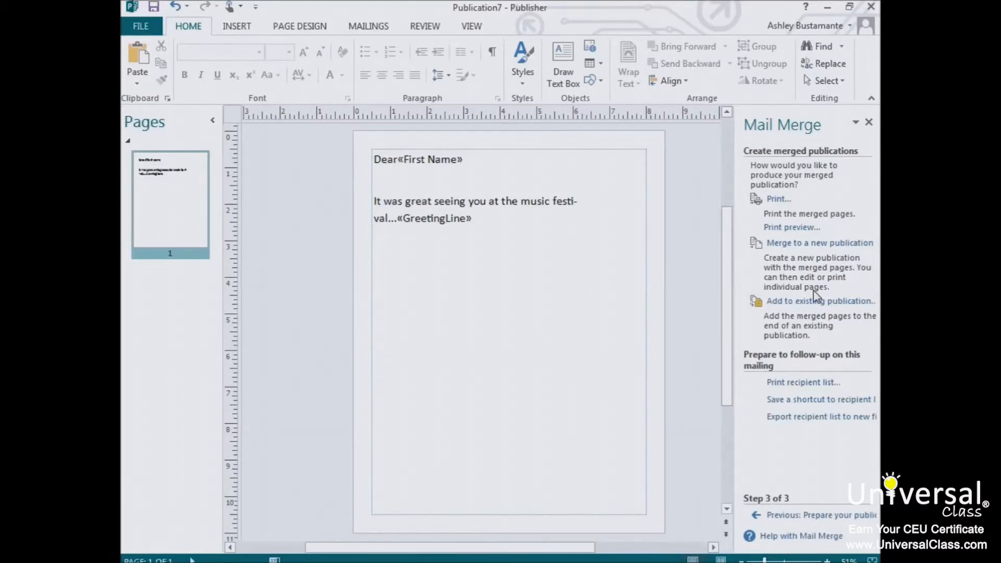
click(787, 227)
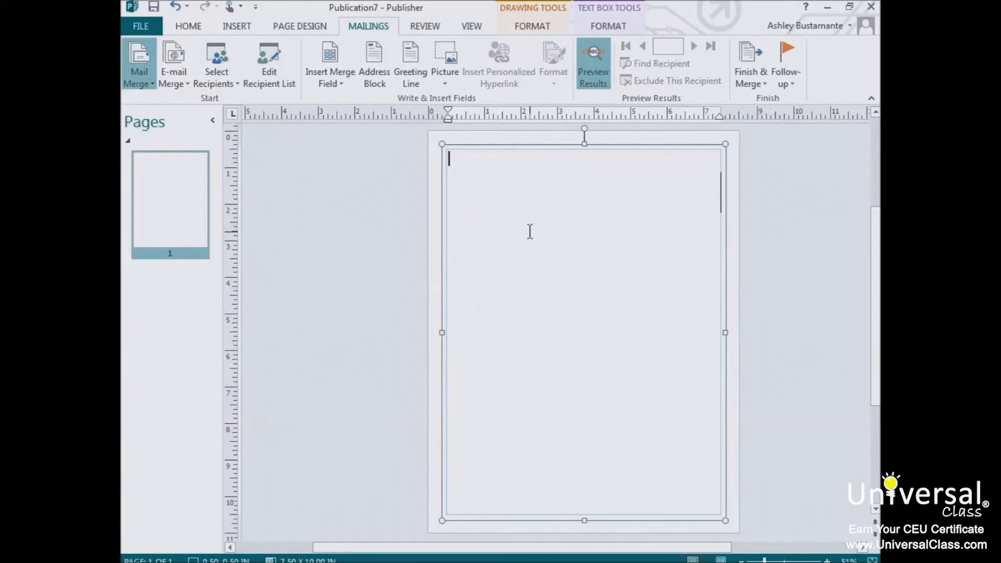
Step: Browse the Label templates available for a new publication
click(143, 26)
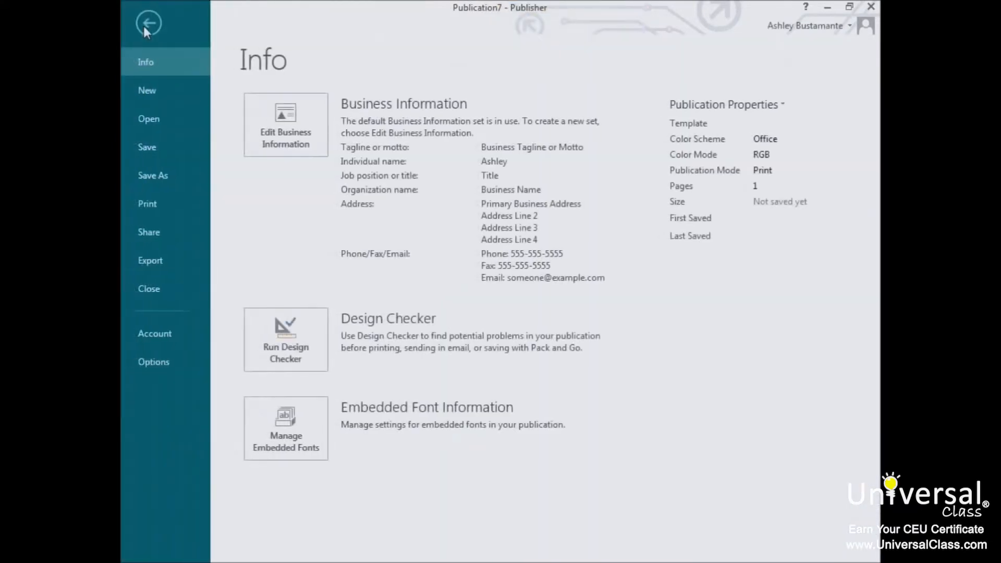
click(151, 93)
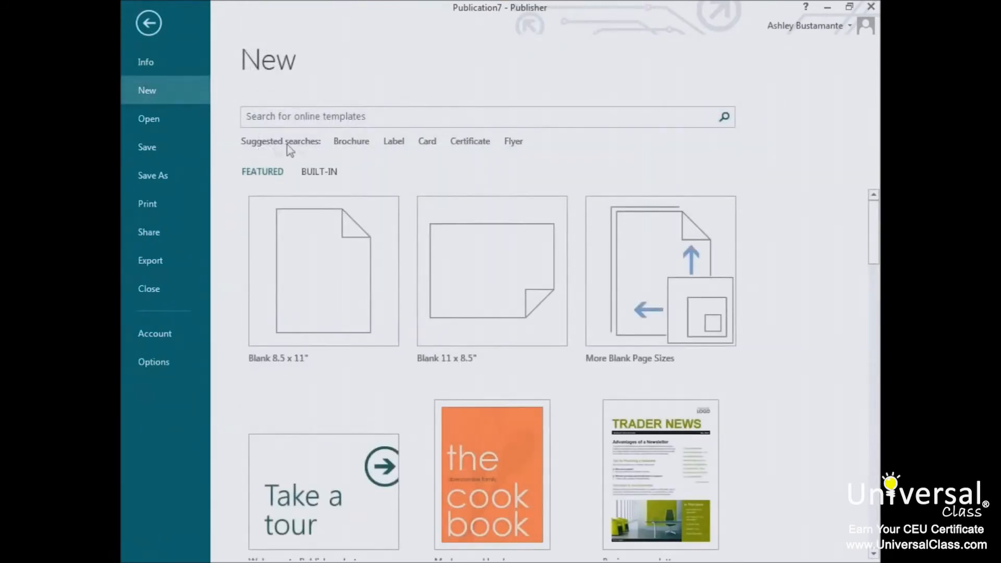
click(393, 143)
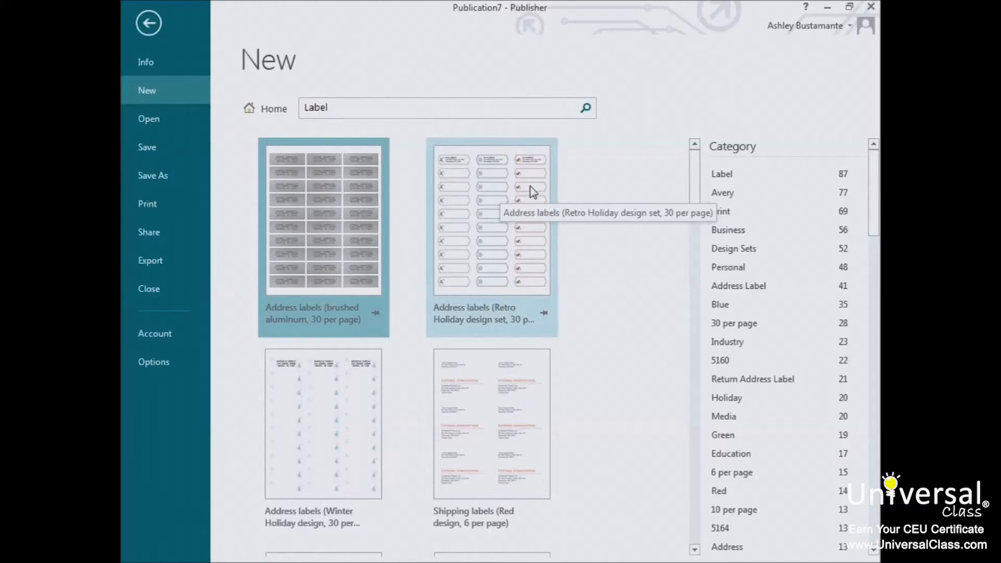
click(480, 365)
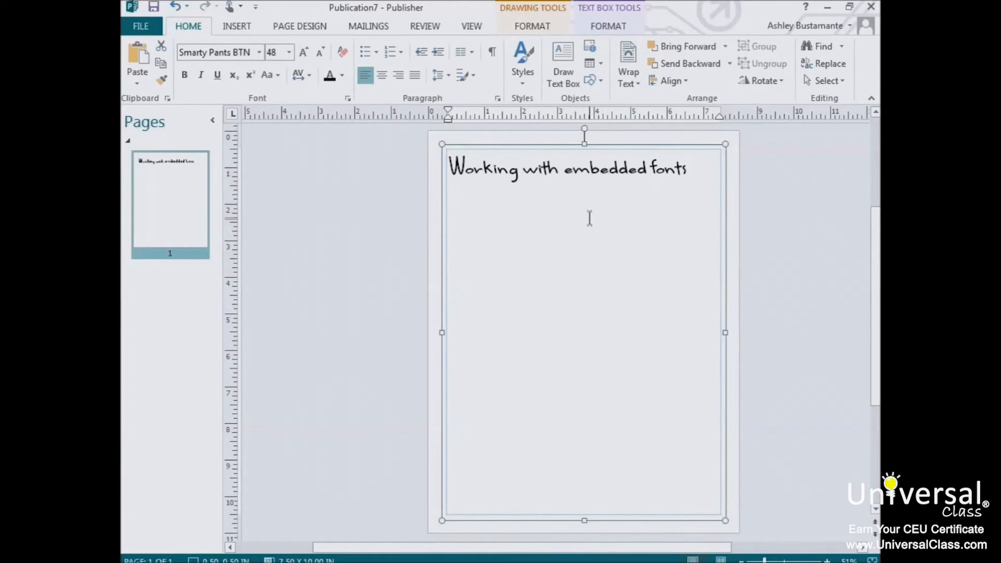
Step: Undo the font and size changes on the text "Working with embedded fonts"
click(692, 168)
key(ctrl+z)
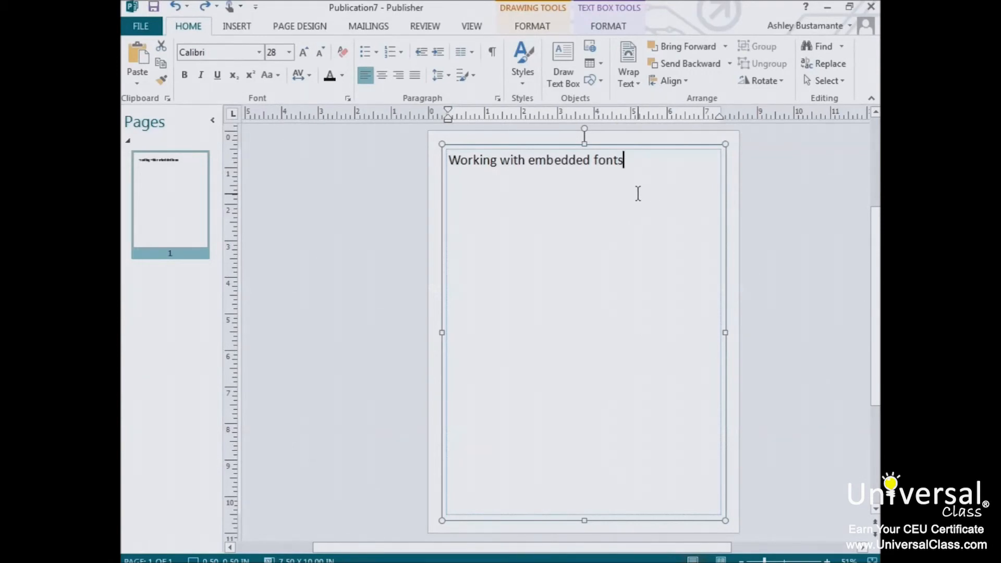
Step: Turn on embedding of TrueType fonts when saving the publication, keeping Calibri set to embed
click(141, 27)
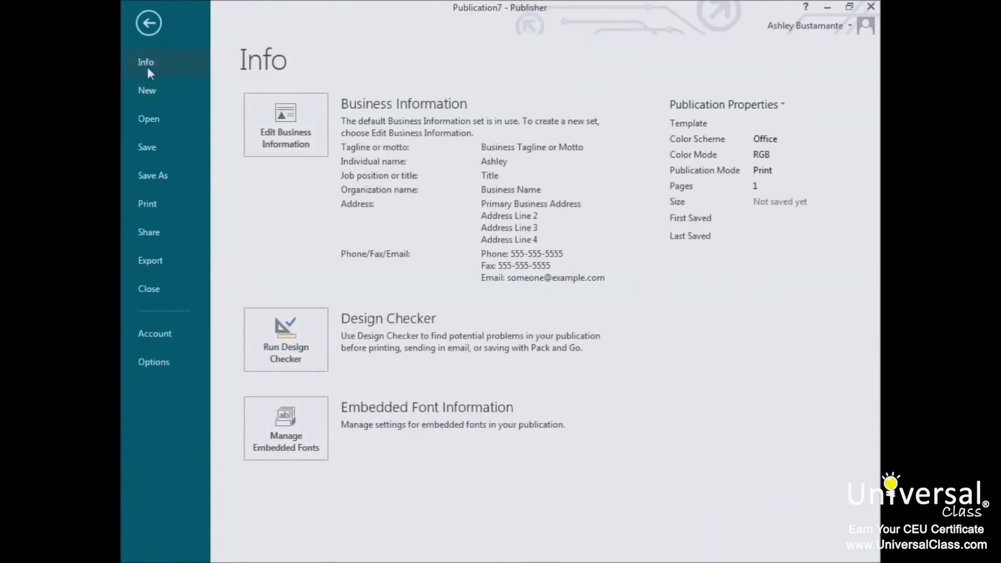
click(288, 420)
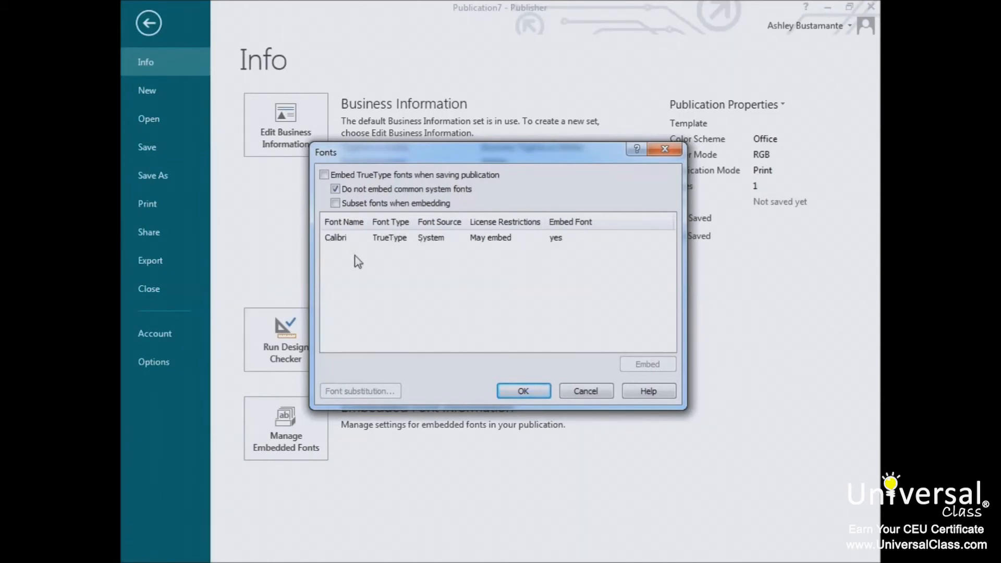
click(324, 174)
click(345, 245)
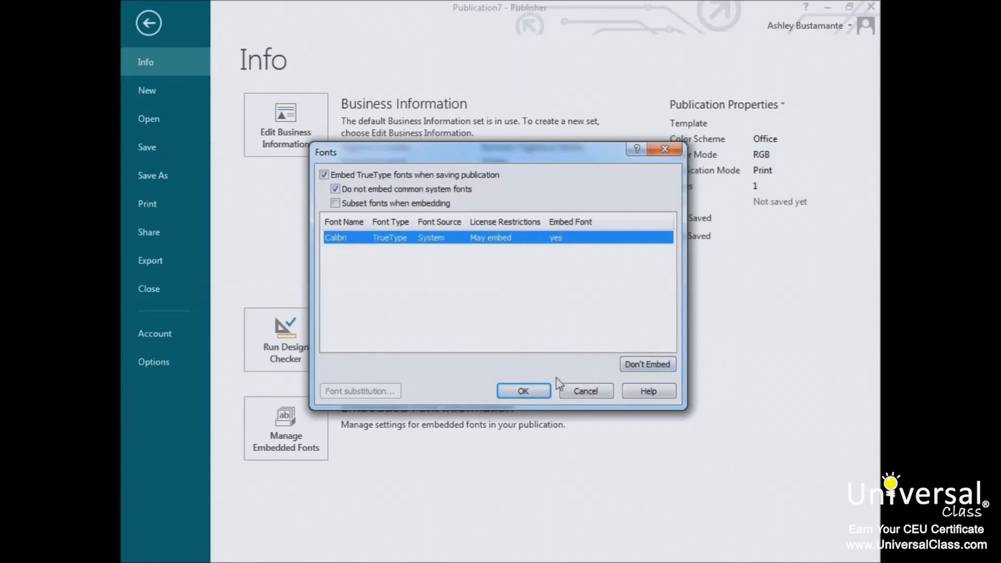
click(524, 391)
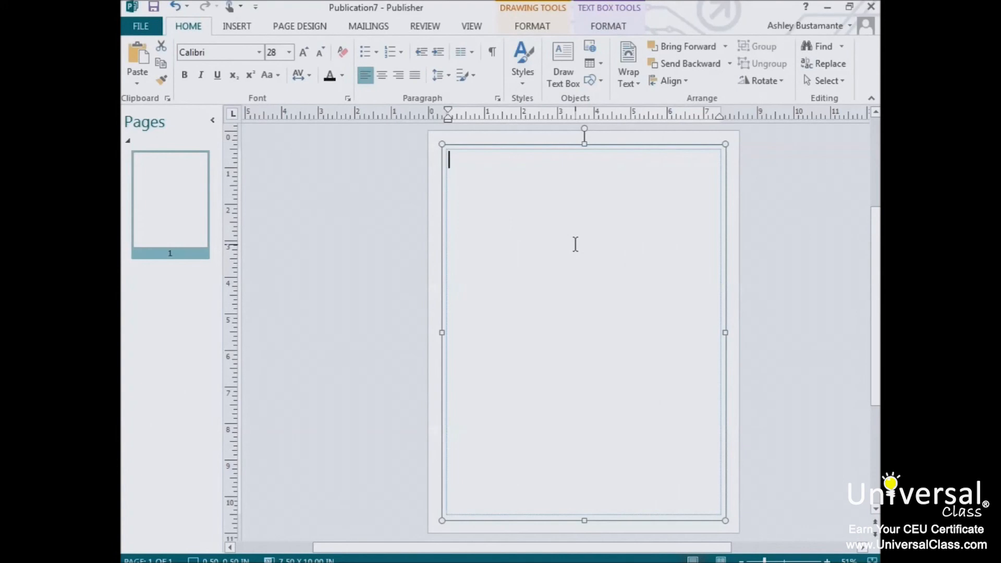
Step: Open the publication's business information for editing
click(150, 26)
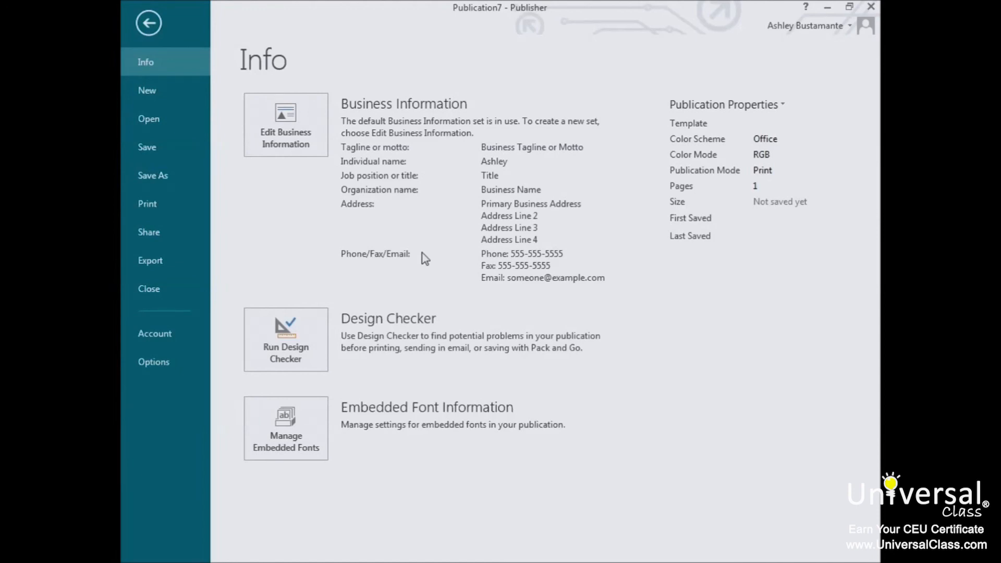
click(286, 138)
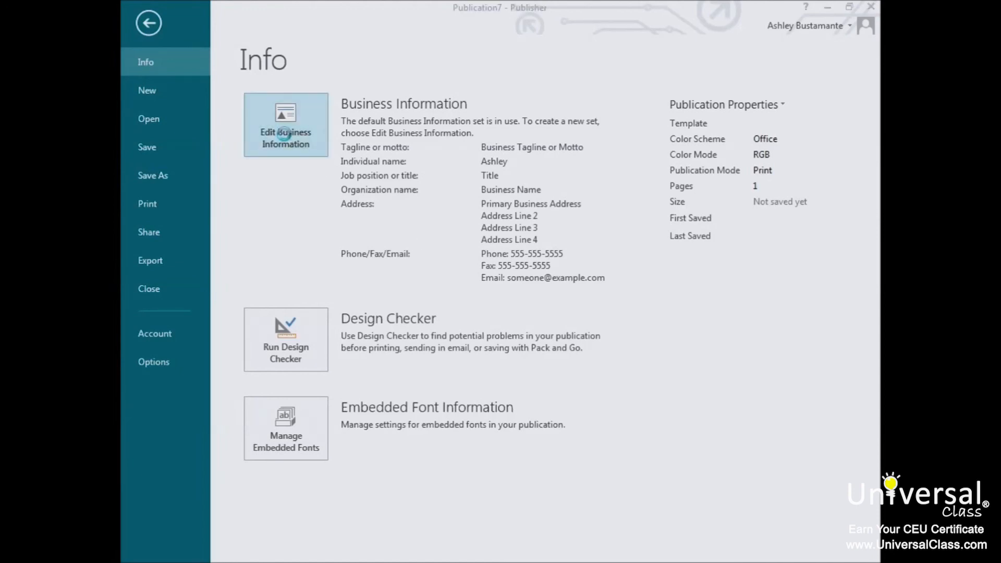